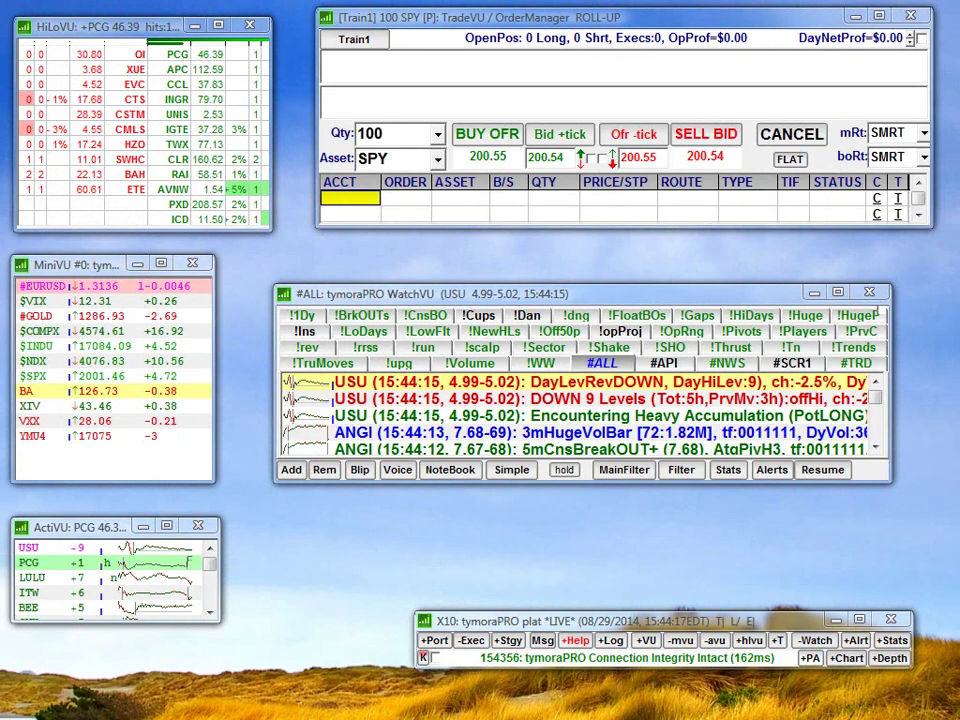
Open the Help window's Config tab and select the AutoStart value timngr.
{"action": "left_click", "coordinate": [577, 643]}
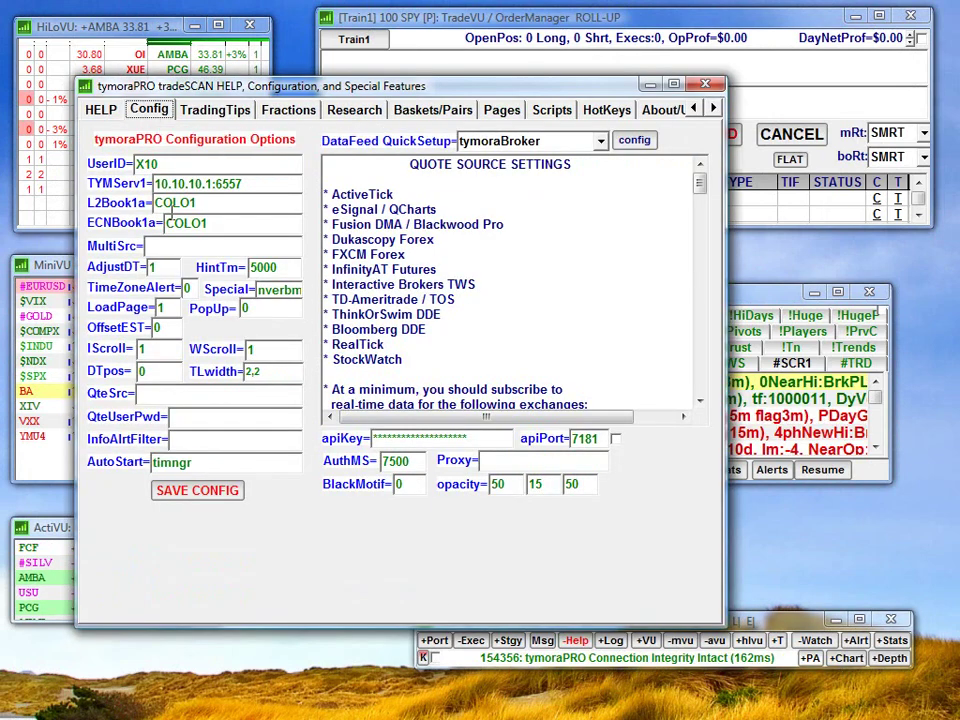
{"action": "double_click", "coordinate": [186, 465]}
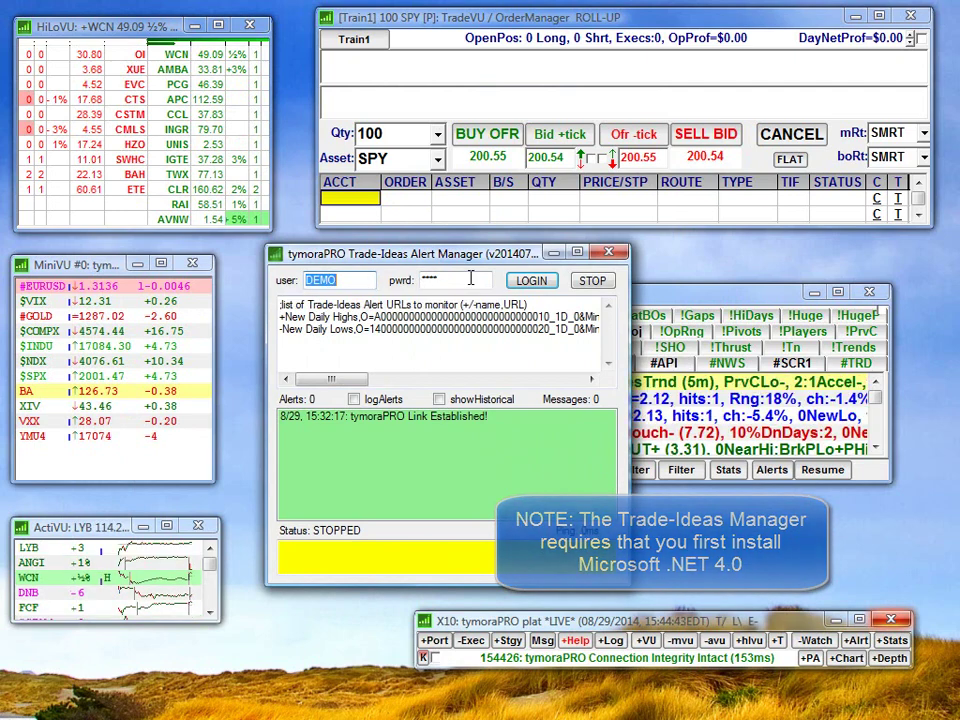
{"action": "left_click", "coordinate": [307, 316]}
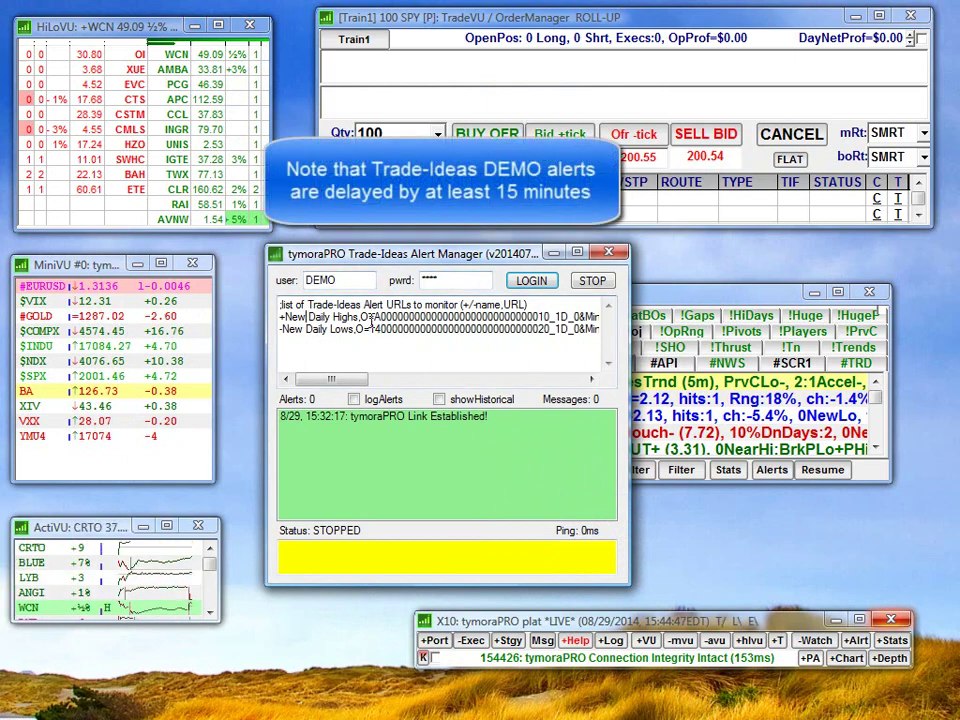
{"action": "mouse_move", "coordinate": [424, 318]}
{"action": "left_mouse_down"}
{"action": "mouse_move", "coordinate": [605, 318]}
{"action": "mouse_move", "coordinate": [548, 317]}
{"action": "left_mouse_up"}
{"action": "mouse_move", "coordinate": [474, 318]}
{"action": "left_mouse_down"}
{"action": "mouse_move", "coordinate": [280, 318]}
{"action": "mouse_move", "coordinate": [307, 317]}
{"action": "left_mouse_up"}
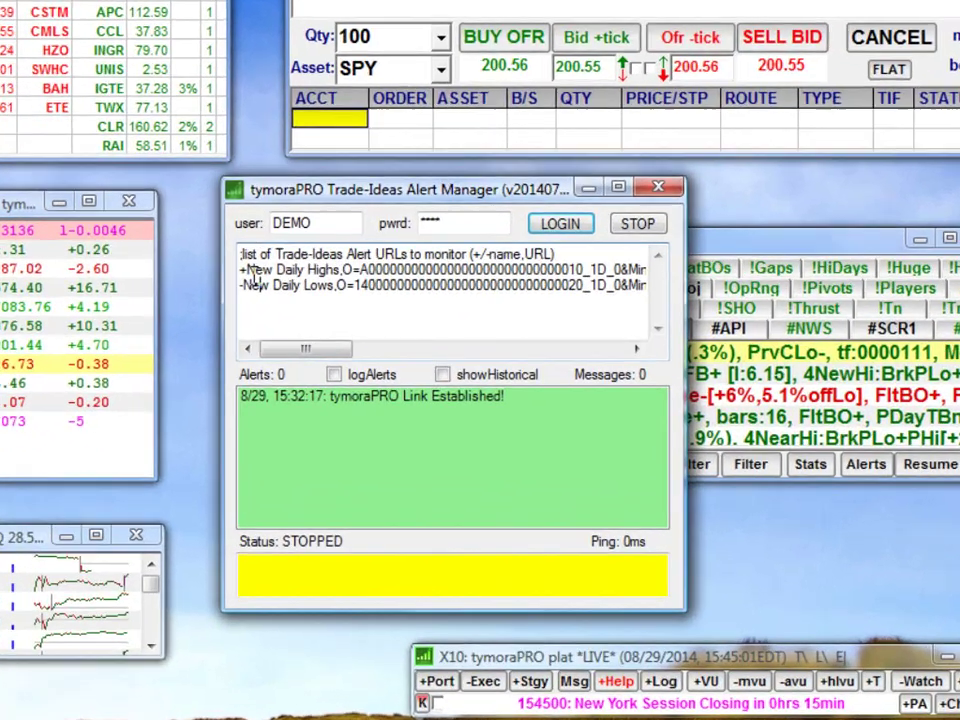
{"action": "left_click_drag", "start_coordinate": [285, 317], "coordinate": [360, 317]}
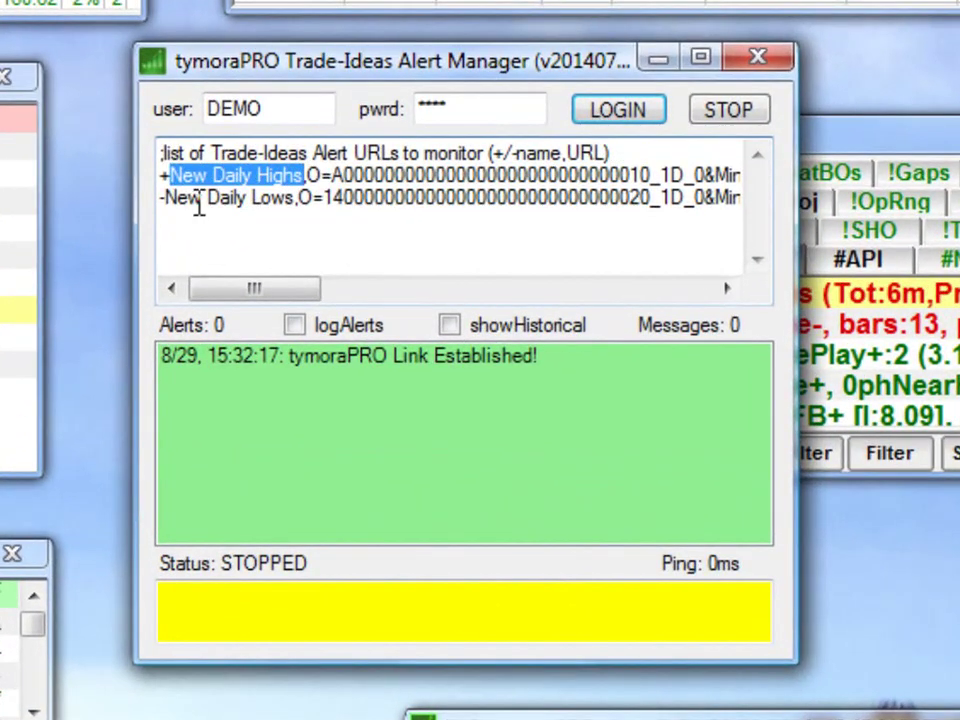
{"action": "left_click_drag", "start_coordinate": [166, 199], "coordinate": [300, 203]}
{"action": "left_click", "coordinate": [165, 178]}
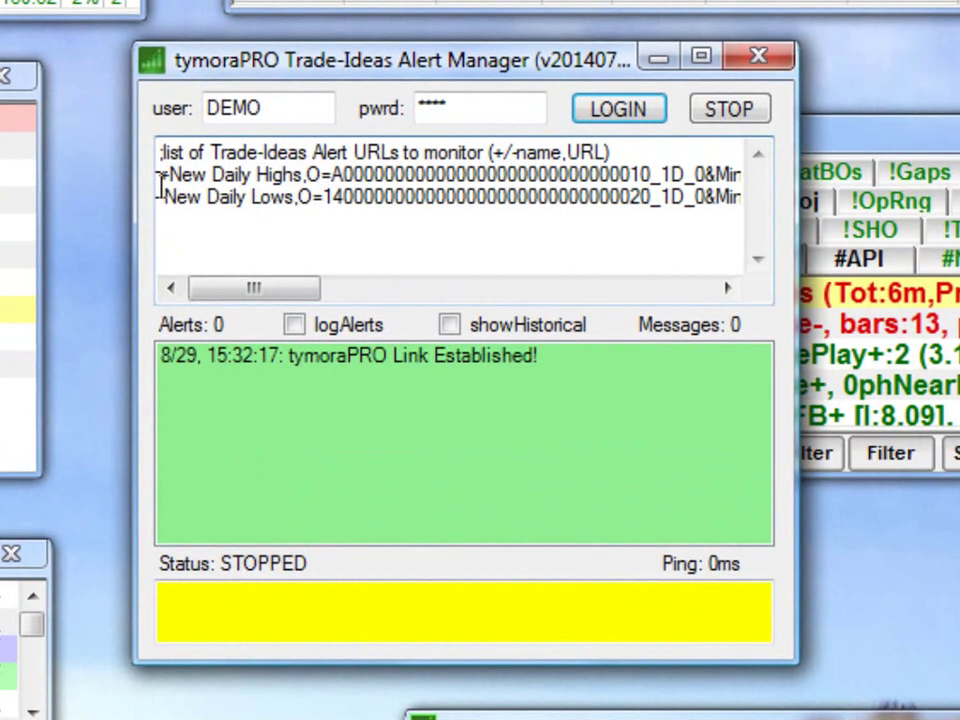
{"action": "left_click_drag", "start_coordinate": [160, 176], "coordinate": [307, 176]}
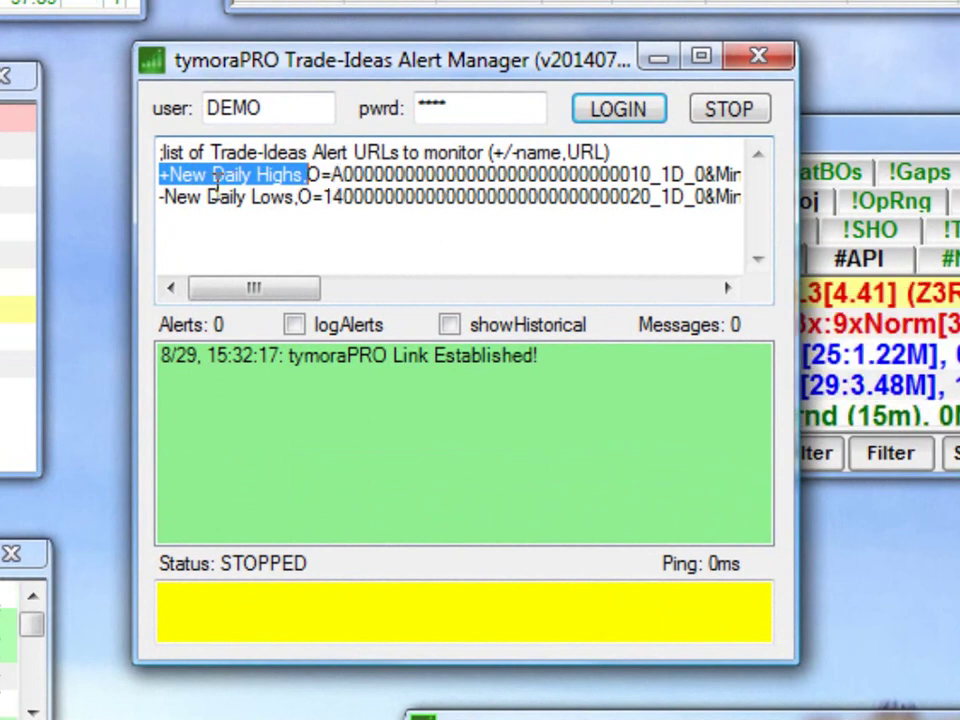
{"action": "left_click_drag", "start_coordinate": [296, 198], "coordinate": [161, 200]}
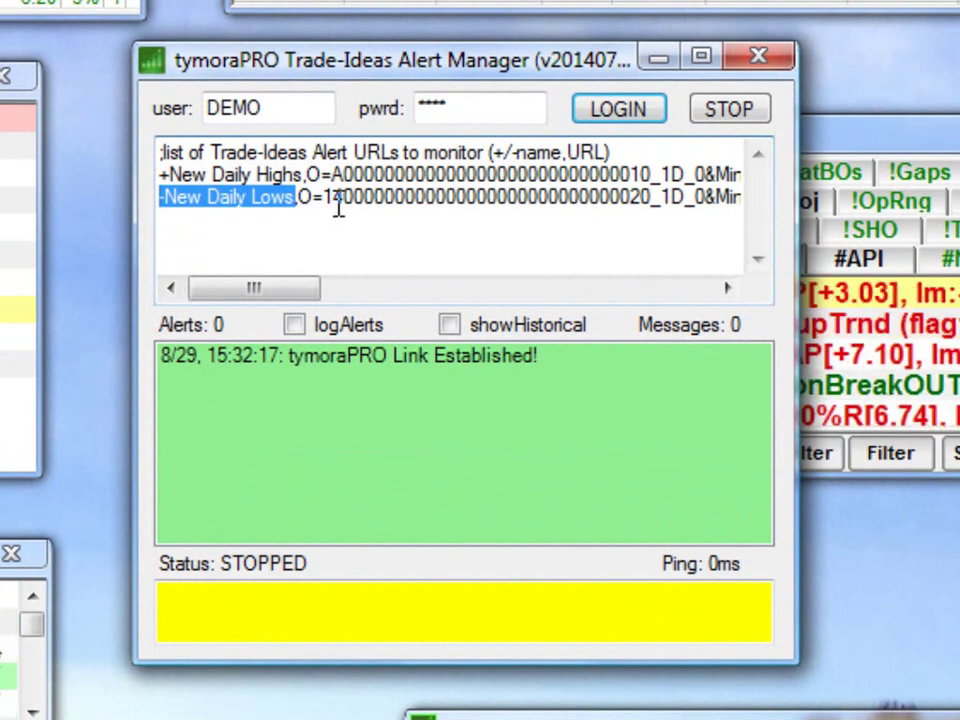
{"action": "left_click", "coordinate": [344, 197]}
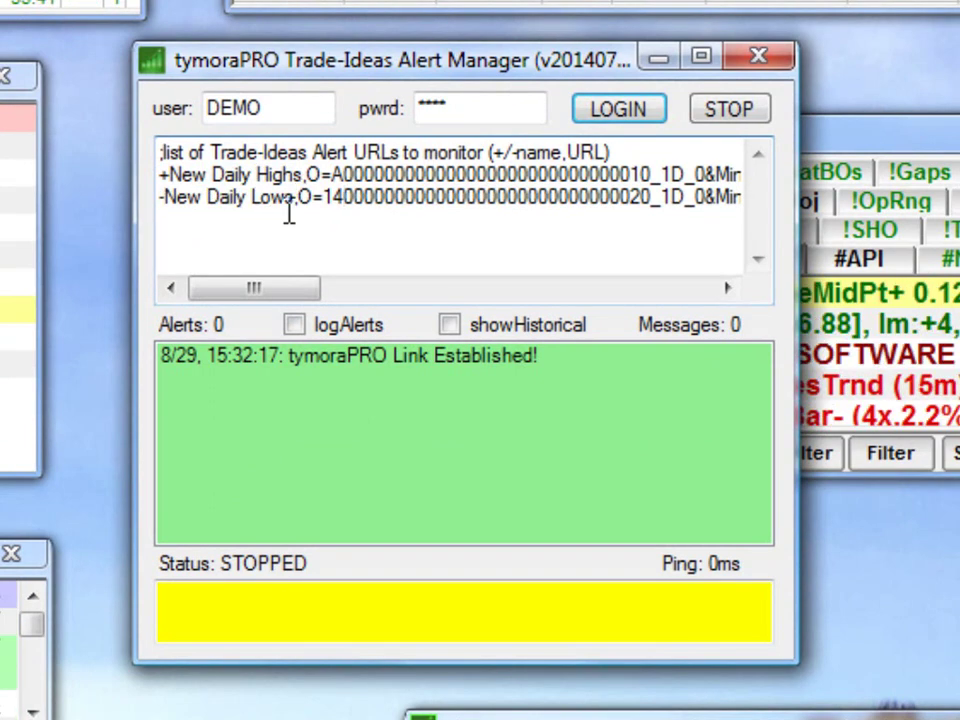
{"action": "left_click", "coordinate": [291, 251]}
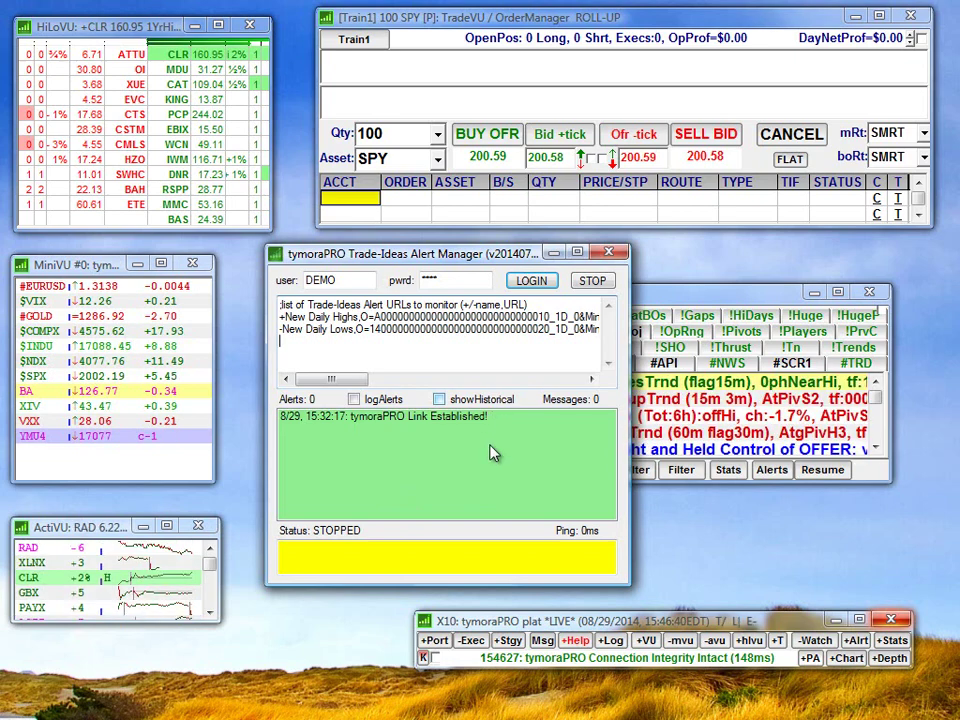
Log in to Trade-Ideas so the New Daily Highs and New Daily Lows alerts start streaming.
{"action": "left_click", "coordinate": [535, 285]}
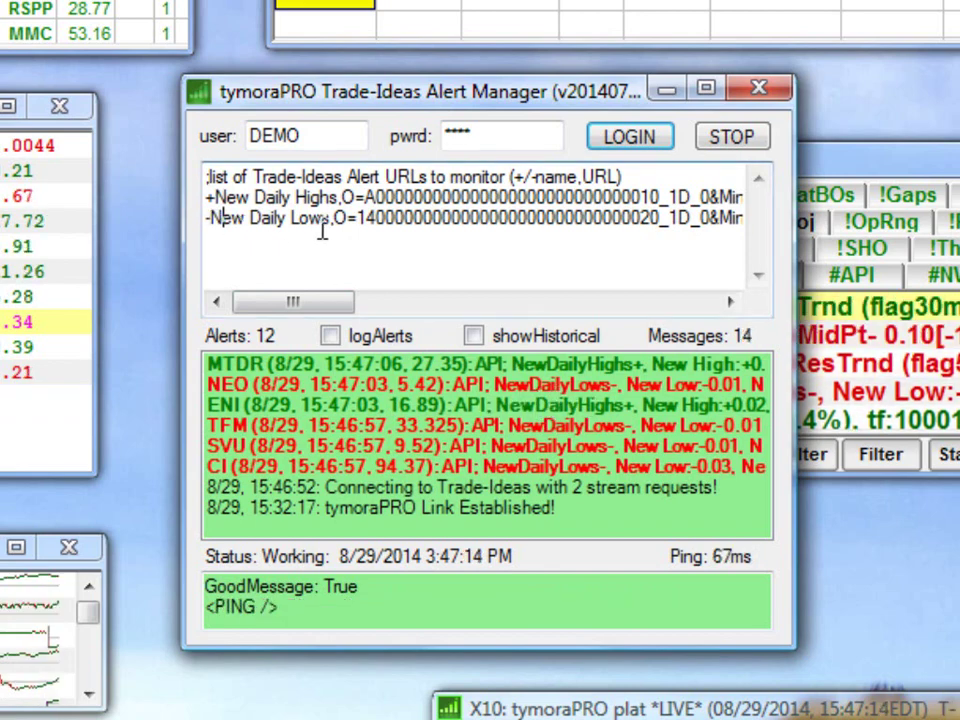
{"action": "mouse_move", "coordinate": [330, 218]}
{"action": "left_mouse_down"}
{"action": "mouse_move", "coordinate": [204, 198]}
{"action": "mouse_move", "coordinate": [182, 223]}
{"action": "left_mouse_up"}
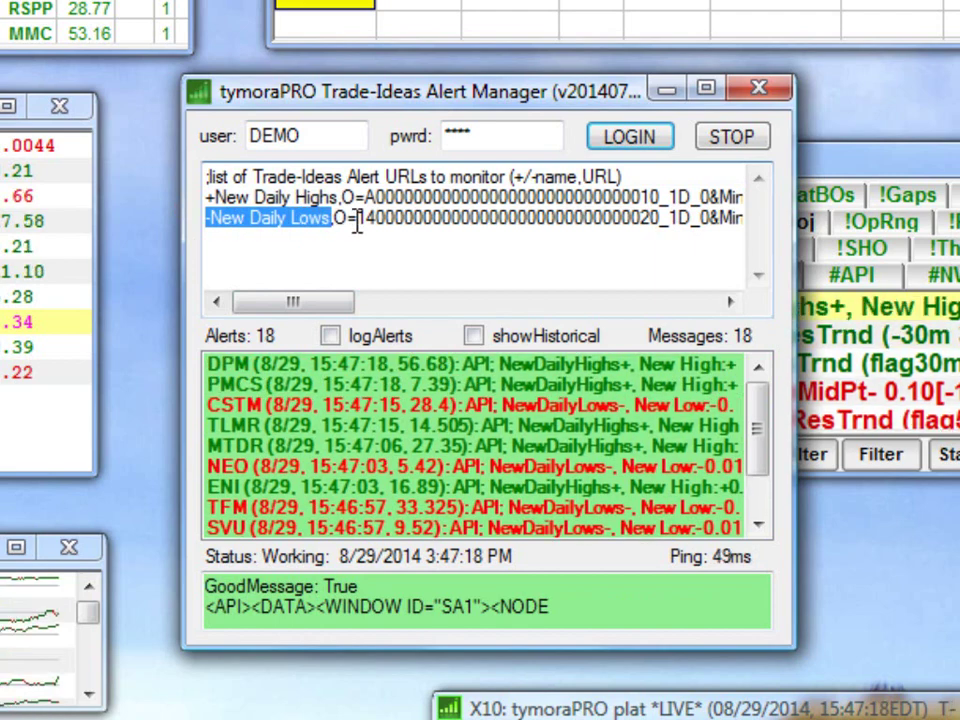
{"action": "left_click", "coordinate": [356, 220]}
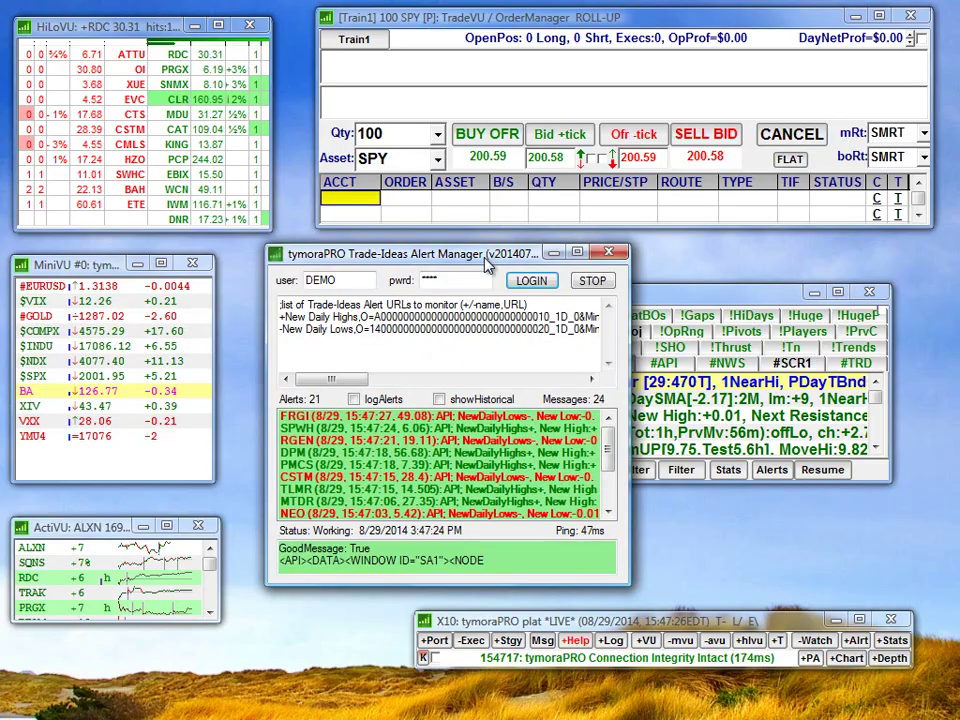
Move the Alert Manager aside, show WatchVU's #API alerts, and load CTRL into the order manager.
{"action": "mouse_move", "coordinate": [485, 257]}
{"action": "left_mouse_down"}
{"action": "mouse_move", "coordinate": [2, 180]}
{"action": "mouse_move", "coordinate": [557, 450]}
{"action": "left_mouse_up"}
{"action": "left_click_drag", "start_coordinate": [756, 569], "coordinate": [955, 572]}
{"action": "left_click", "coordinate": [666, 363]}
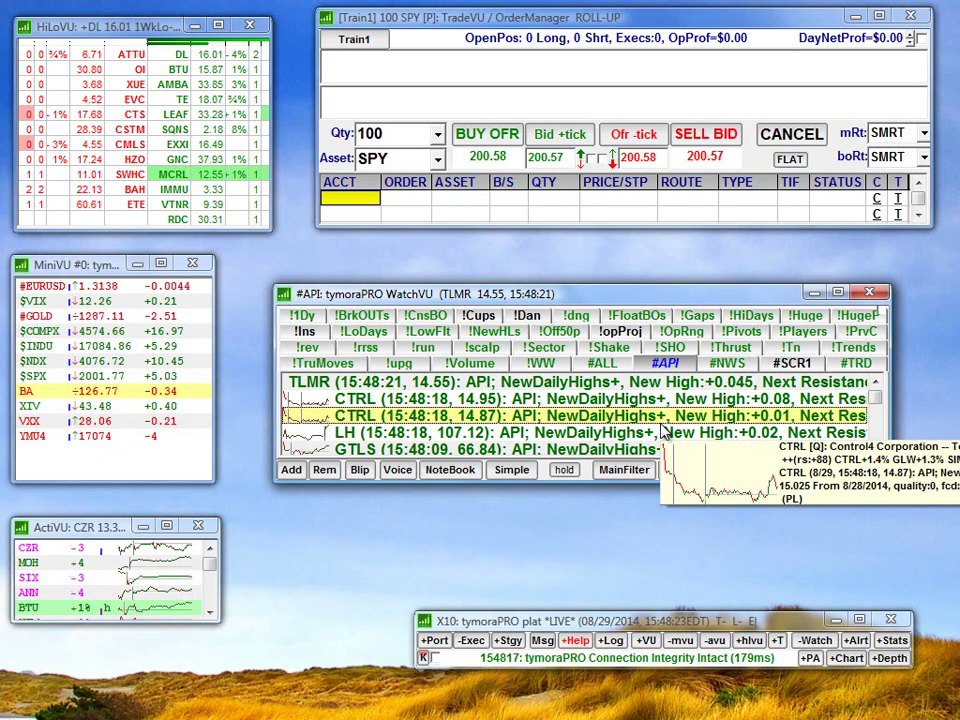
{"action": "left_click", "coordinate": [662, 426]}
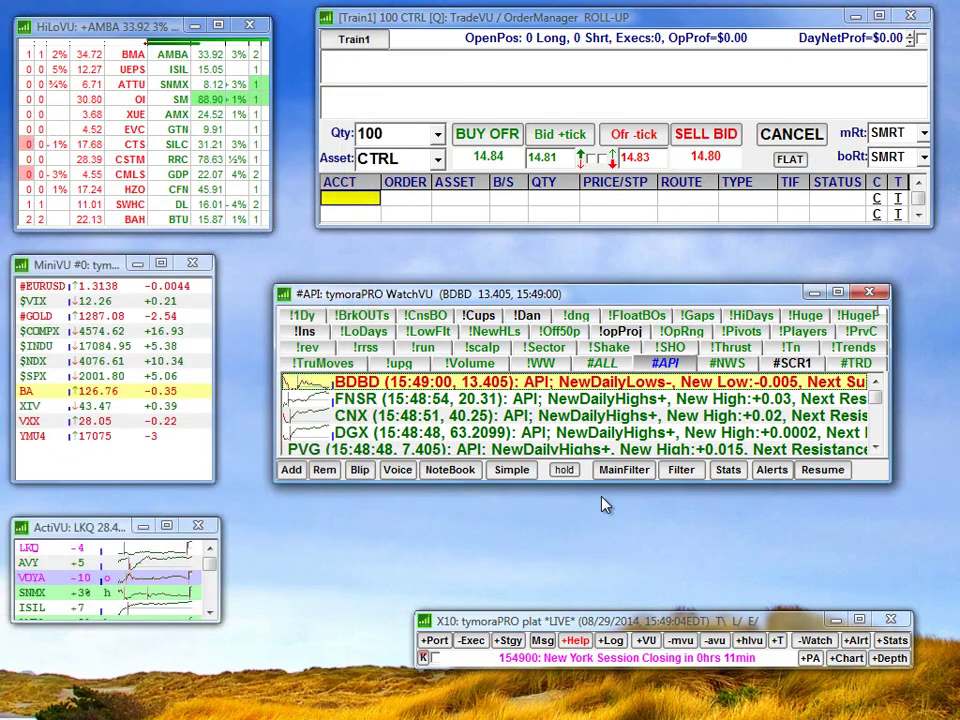
Set the #API main alert filter to +[QUALITY>=5] and apply it.
{"action": "left_click", "coordinate": [624, 469]}
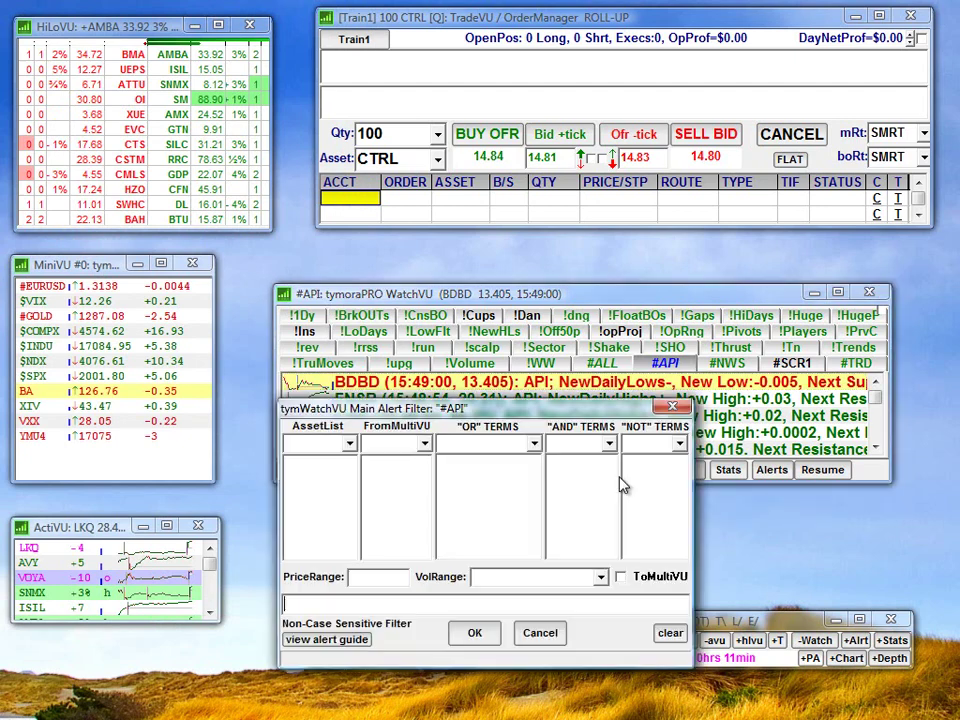
{"action": "right_click", "coordinate": [352, 607]}
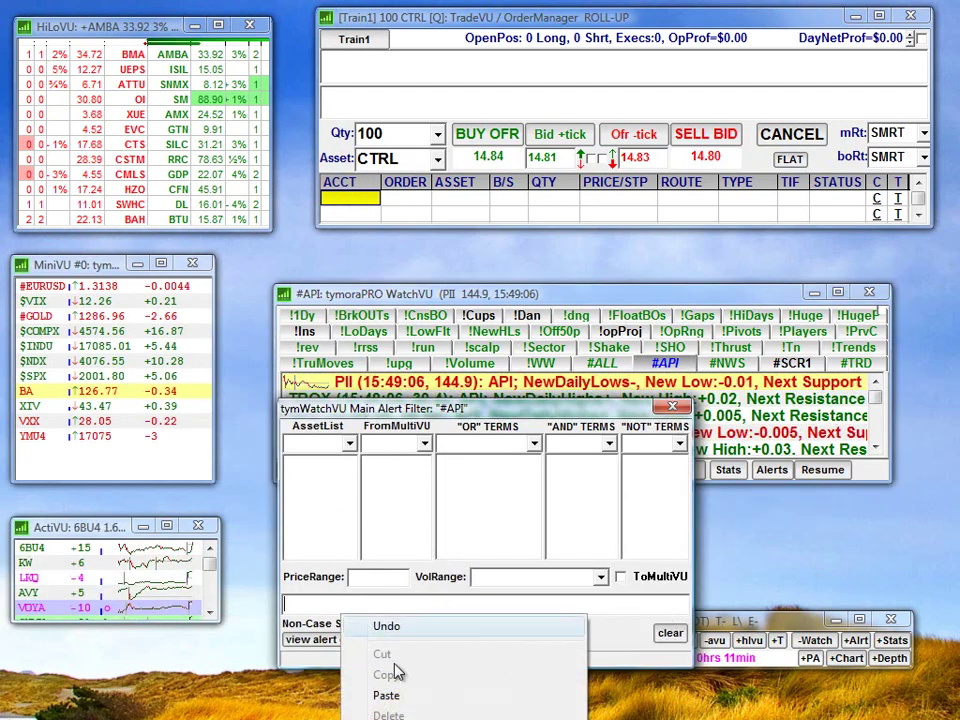
{"action": "left_click", "coordinate": [380, 690]}
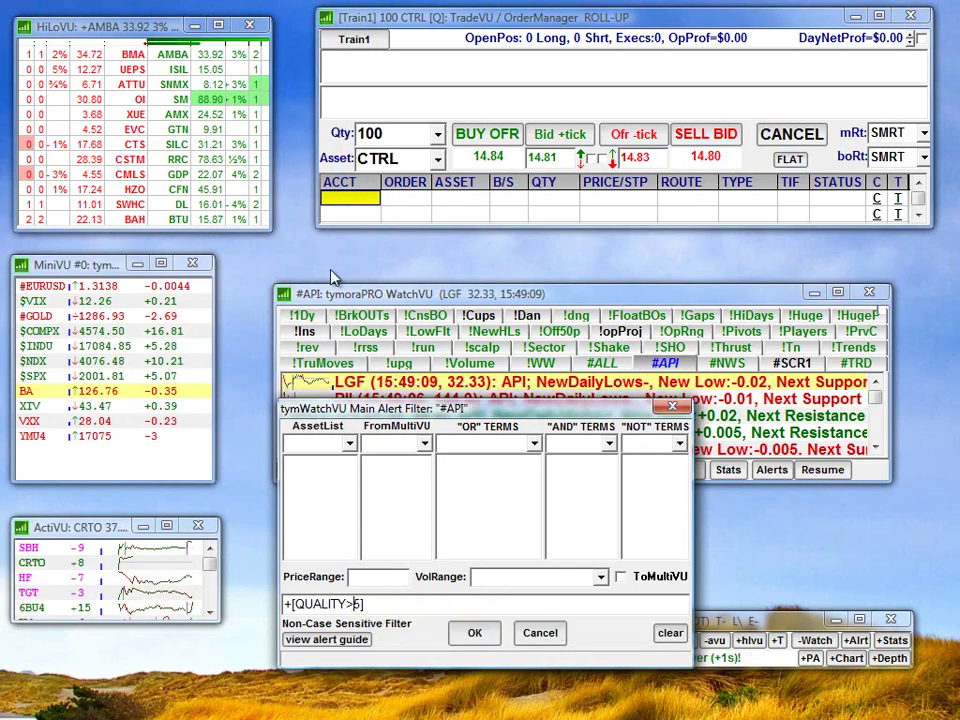
{"action": "type", "text": "="}
{"action": "key", "text": "Return"}
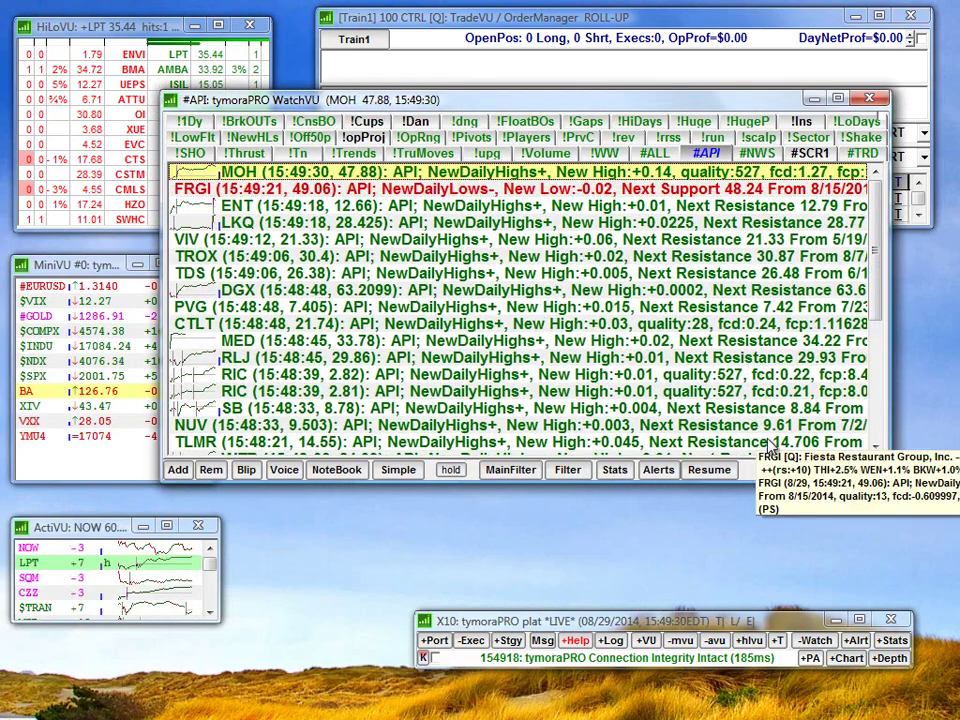
{"action": "left_click", "coordinate": [718, 410]}
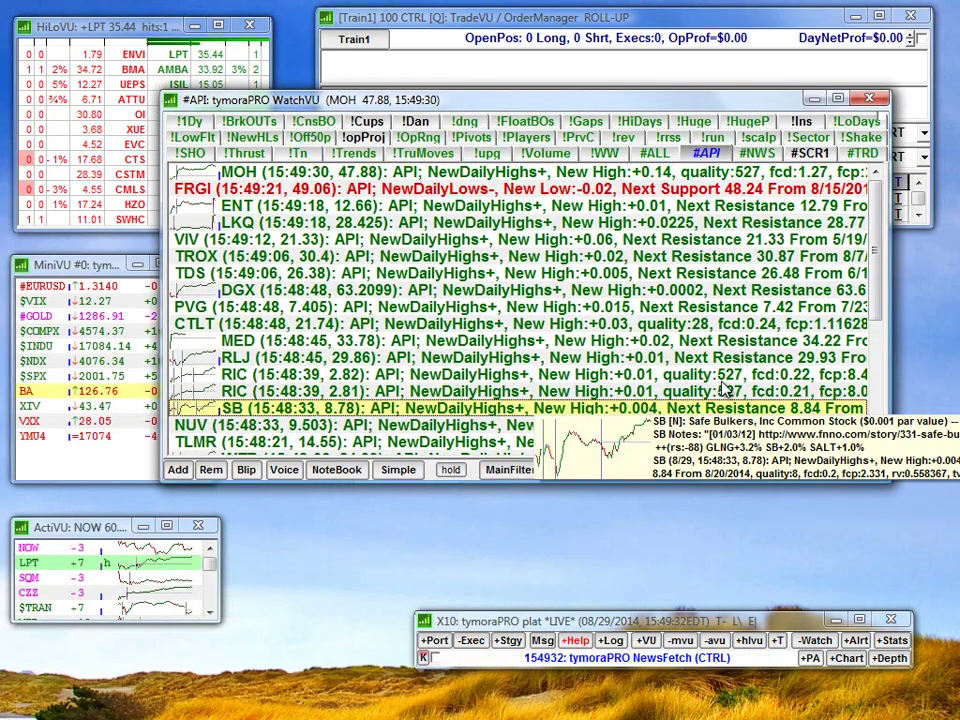
{"action": "left_click", "coordinate": [722, 374]}
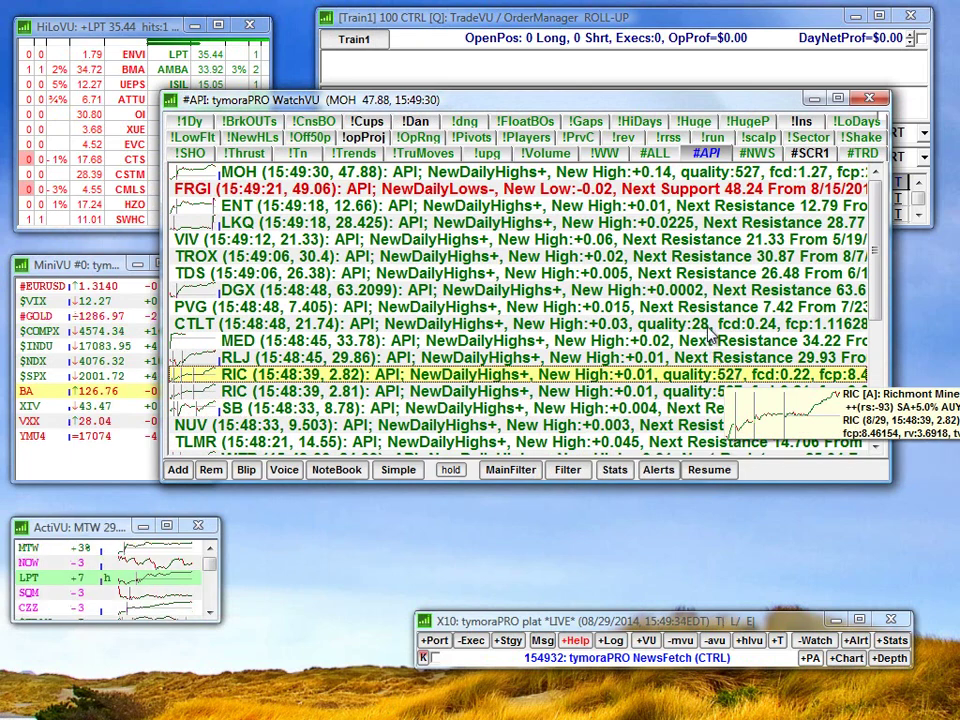
{"action": "left_click", "coordinate": [708, 330]}
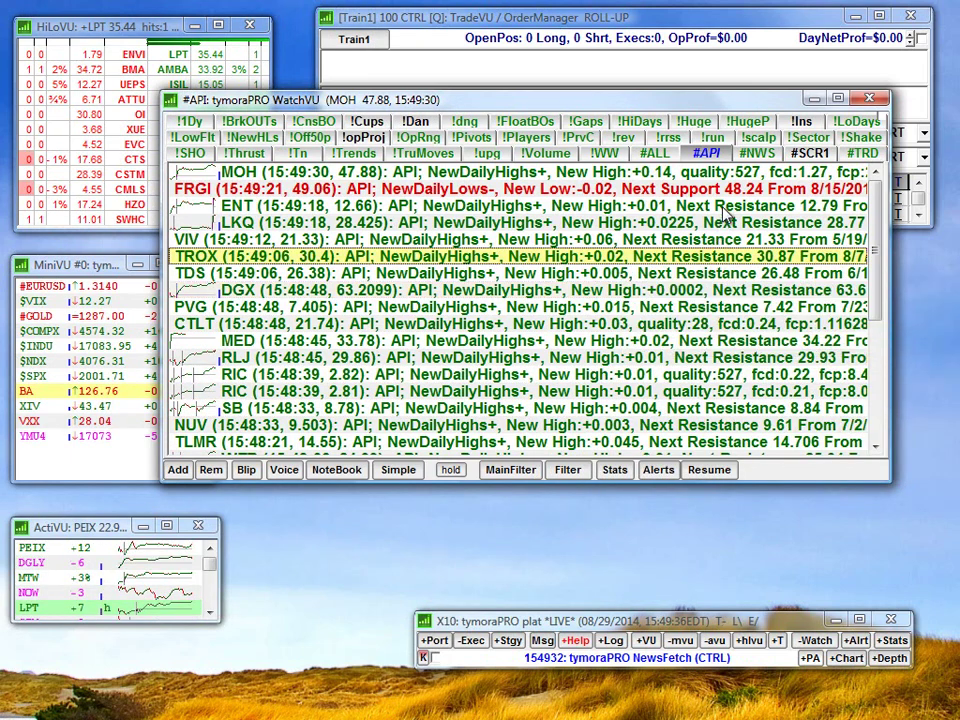
{"action": "left_click", "coordinate": [752, 257]}
{"action": "left_click", "coordinate": [732, 174]}
{"action": "left_click", "coordinate": [731, 190]}
{"action": "left_click", "coordinate": [731, 257]}
{"action": "left_click", "coordinate": [720, 324]}
Delete the +[QUALITY>=5] main filter text and confirm the empty filter with OK.
{"action": "left_click", "coordinate": [508, 470]}
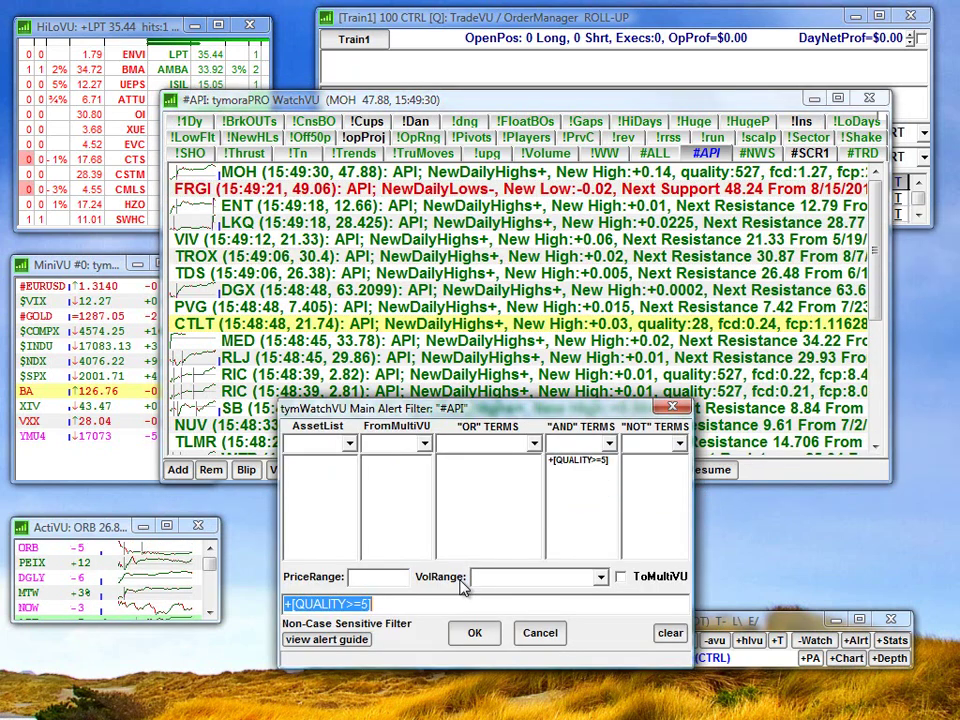
{"action": "key", "text": "Delete"}
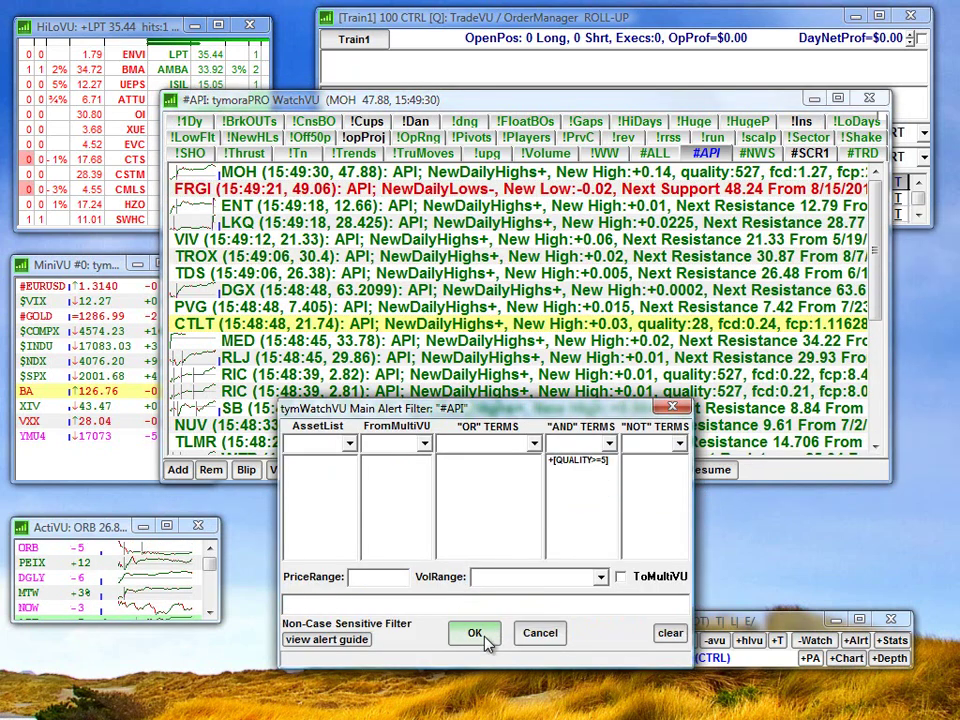
{"action": "left_click", "coordinate": [478, 636]}
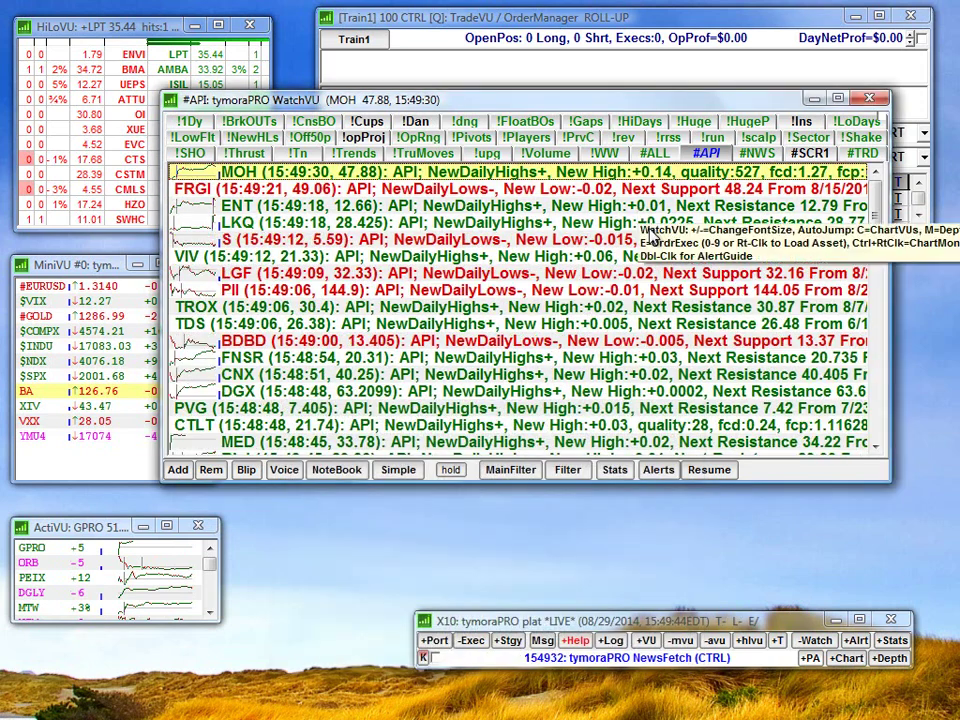